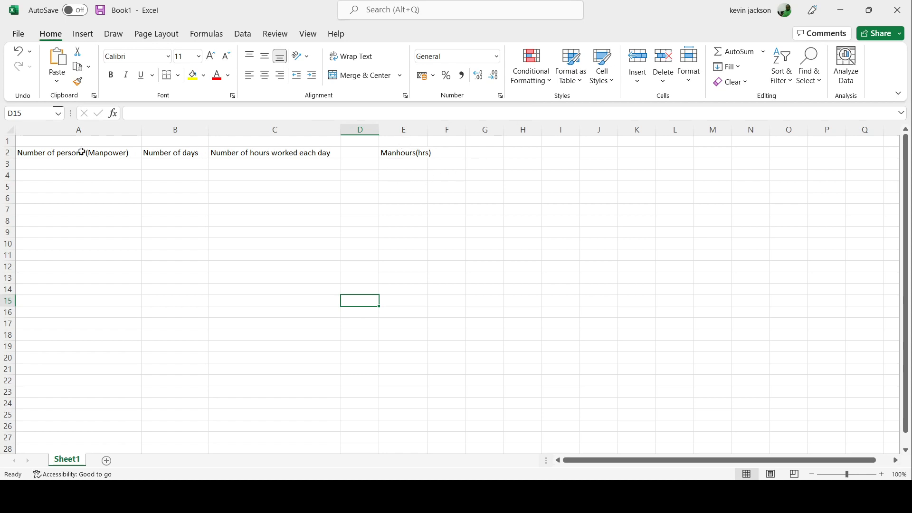
left_click(102, 153)
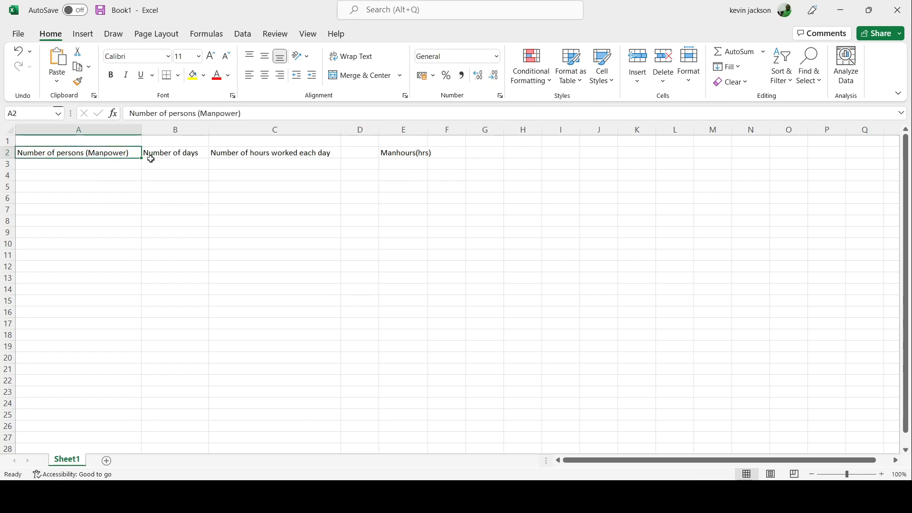
left_click(190, 155)
left_click(266, 156)
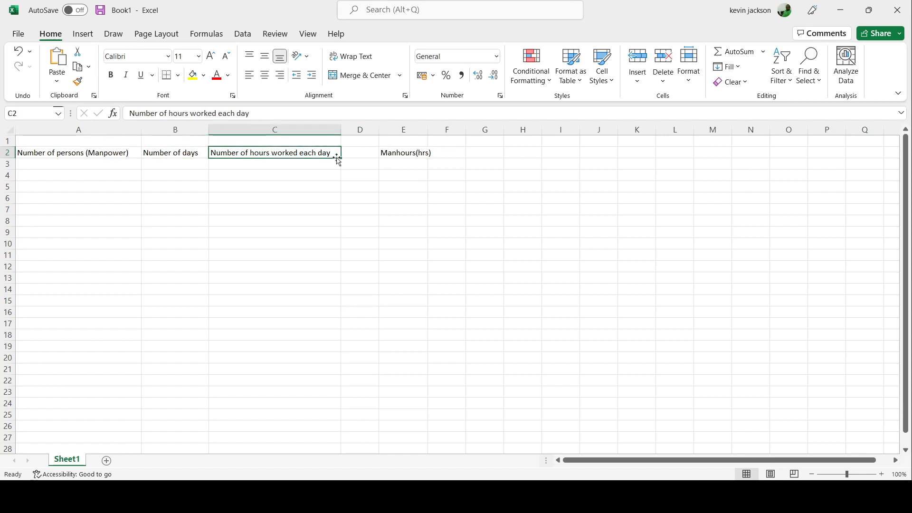
left_click(408, 151)
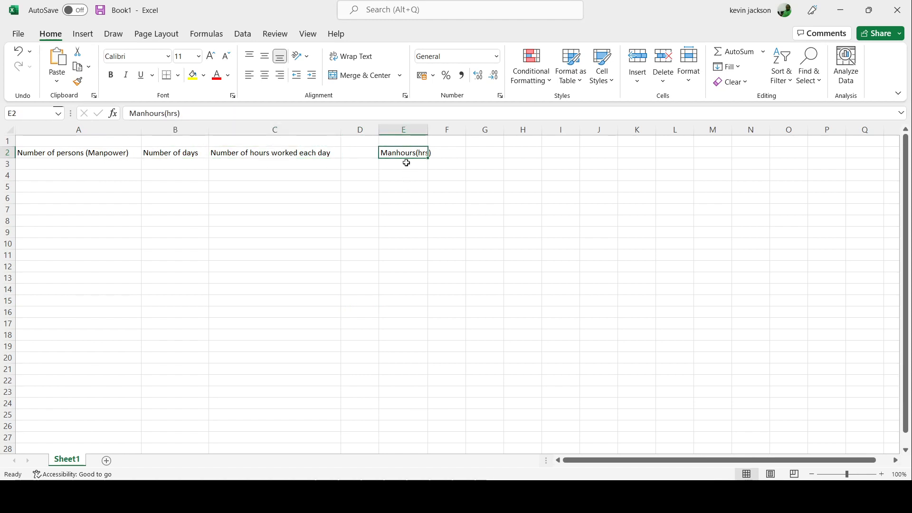
Enter the formula =A3*B3*C3 in cell E3 to multiply persons, days and hours per day into manhours
left_click(407, 163)
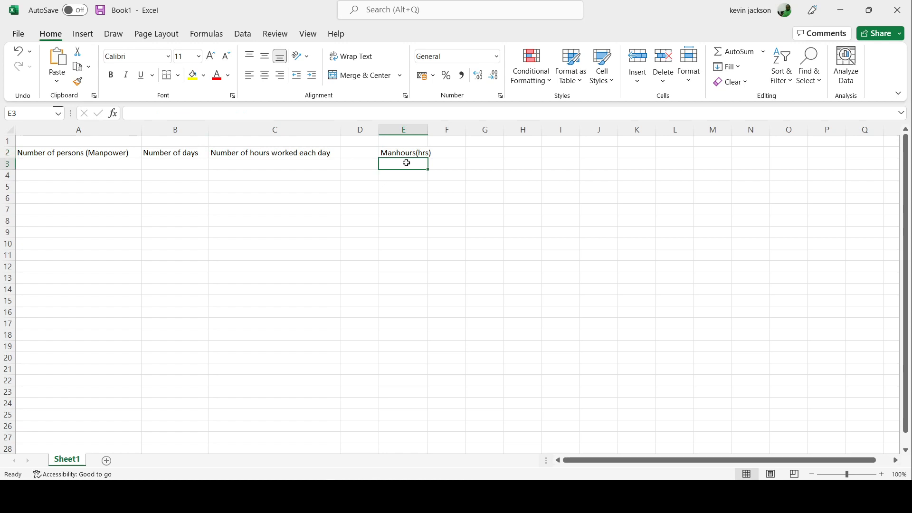
type("=")
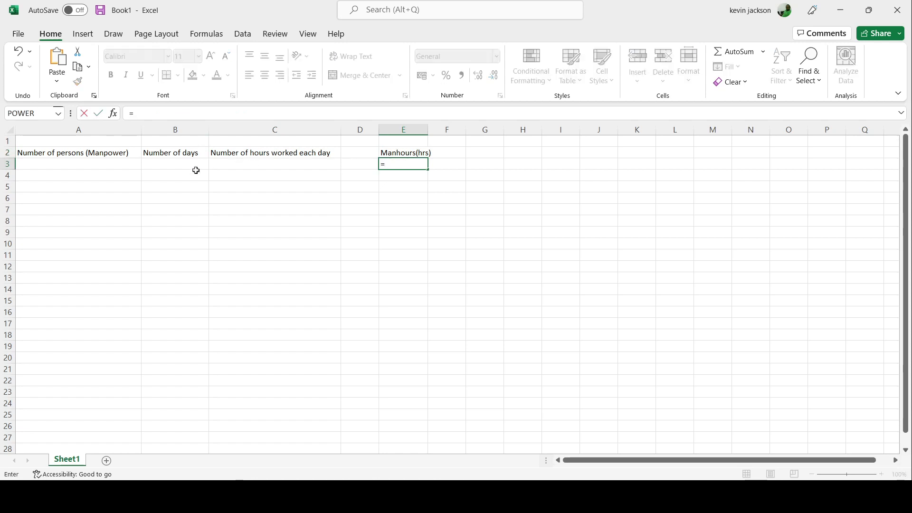
left_click(114, 164)
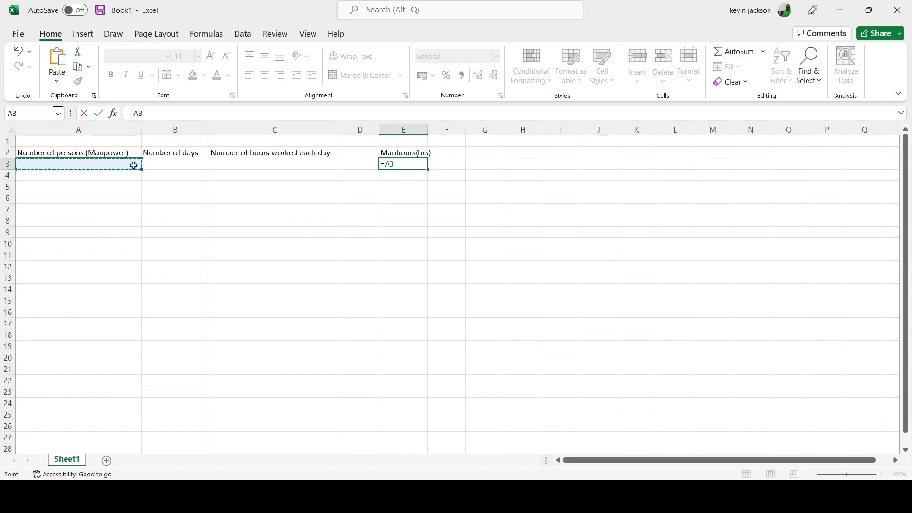
left_click(160, 116)
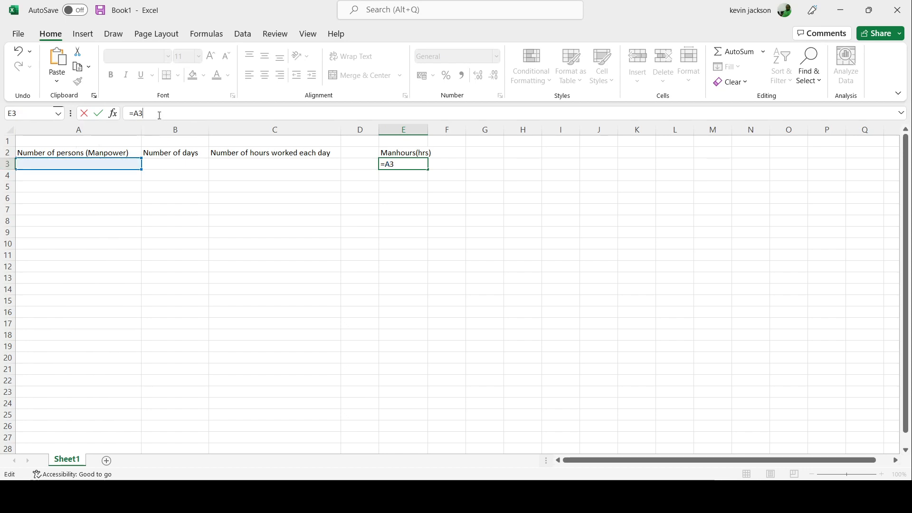
type("*")
left_click(169, 163)
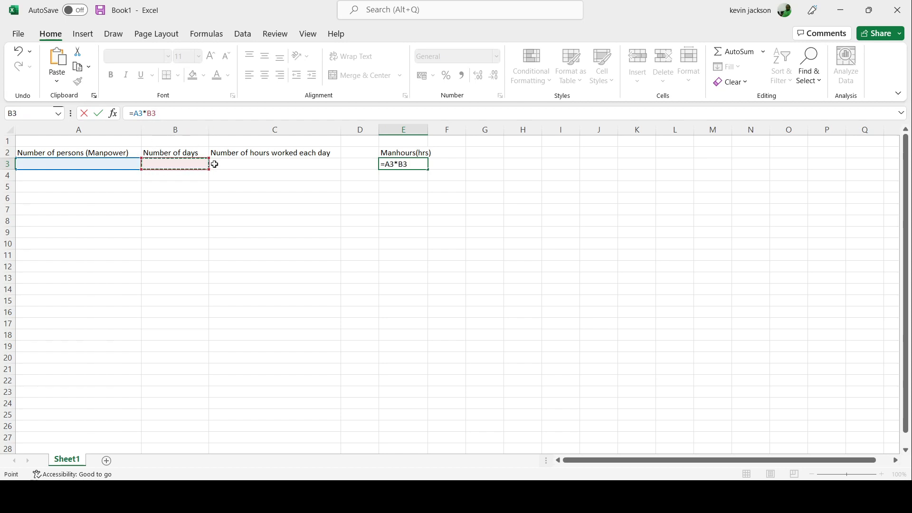
type("*")
left_click(227, 164)
key("Return")
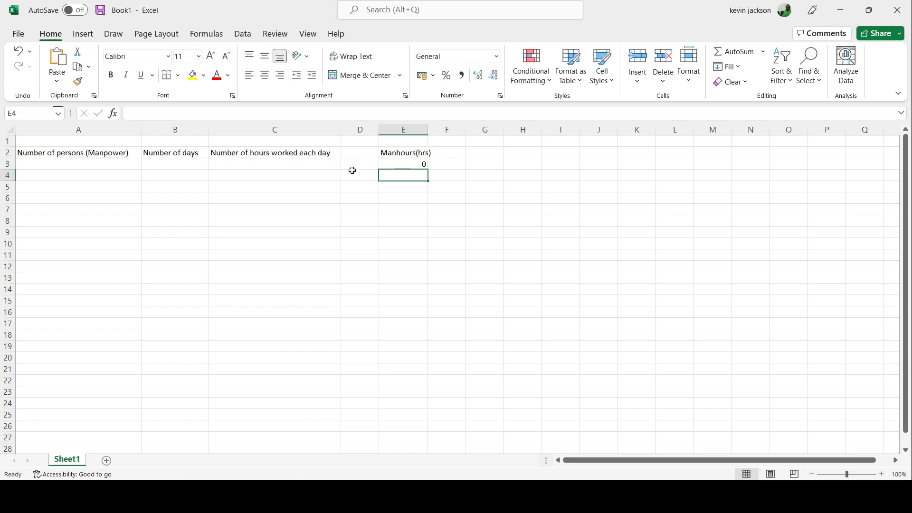
Fill row 3 with 5 persons, 5 days and 8 hours worked each day
left_click(119, 164)
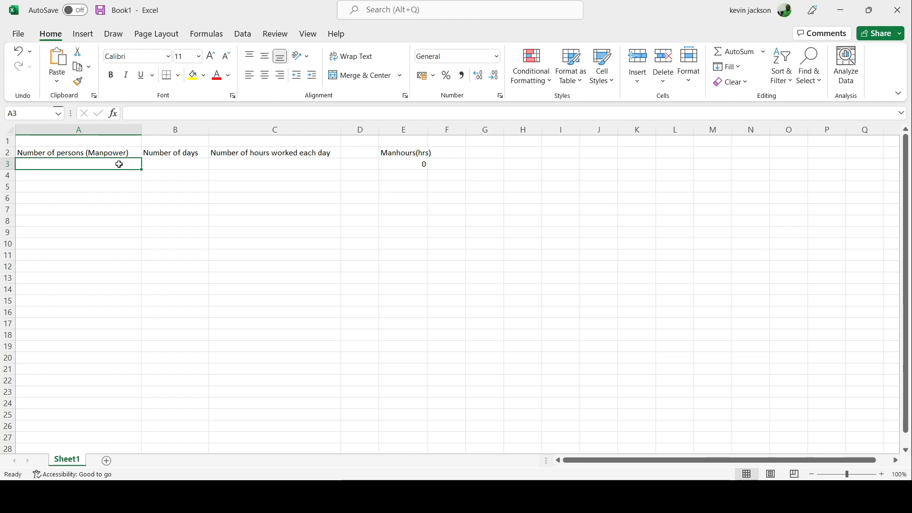
type("5")
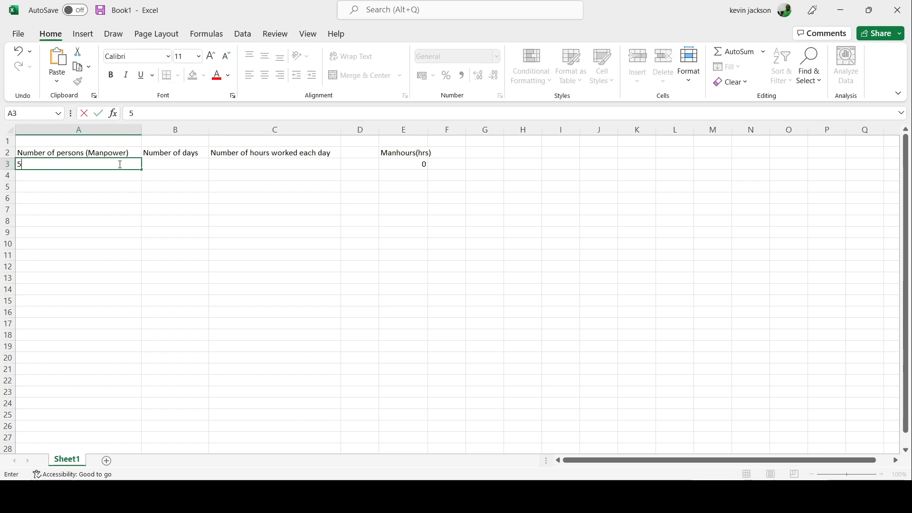
left_click(177, 164)
type("5")
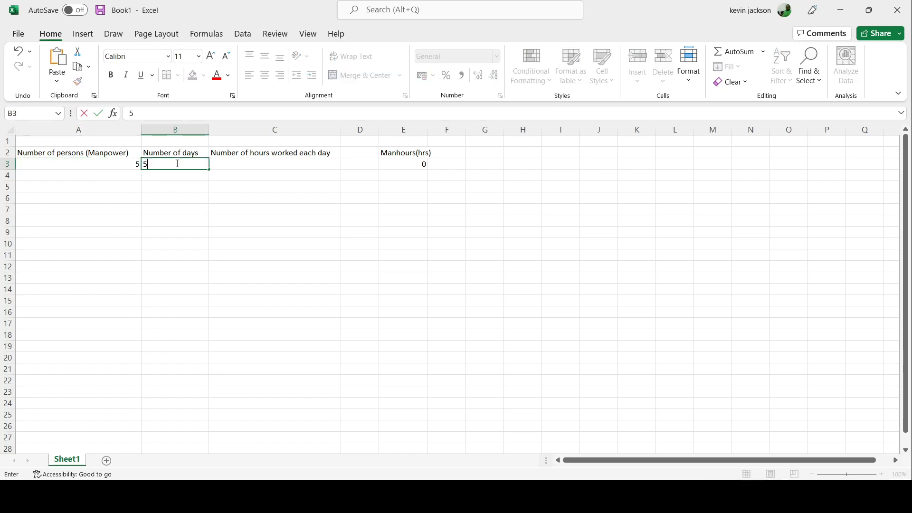
left_click(229, 164)
type("8")
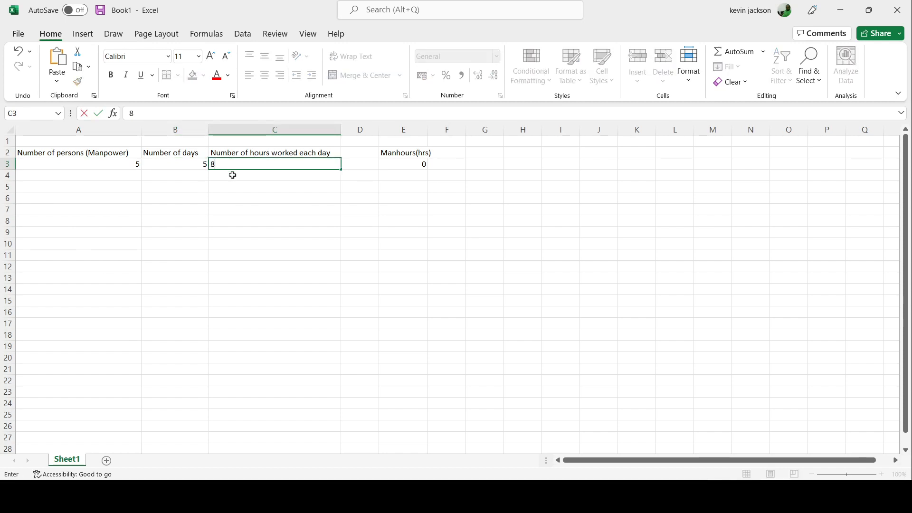
left_click(220, 183)
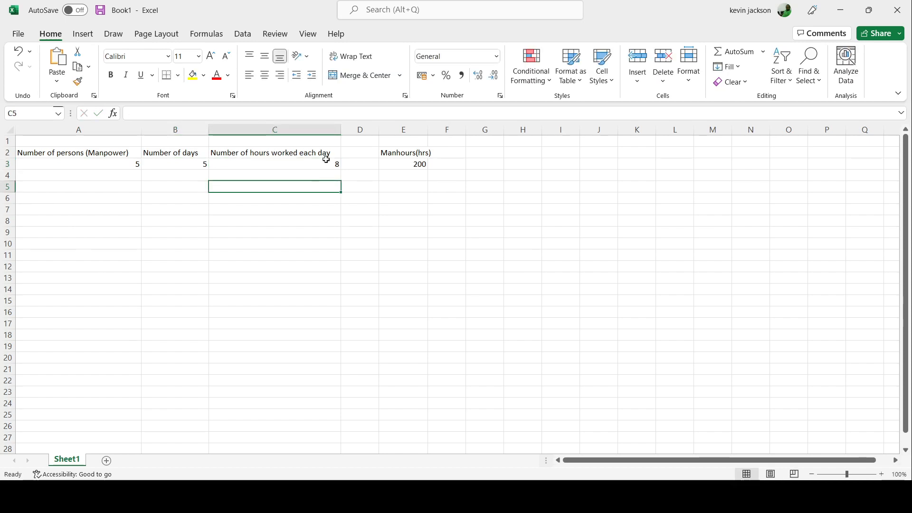
left_click(397, 167)
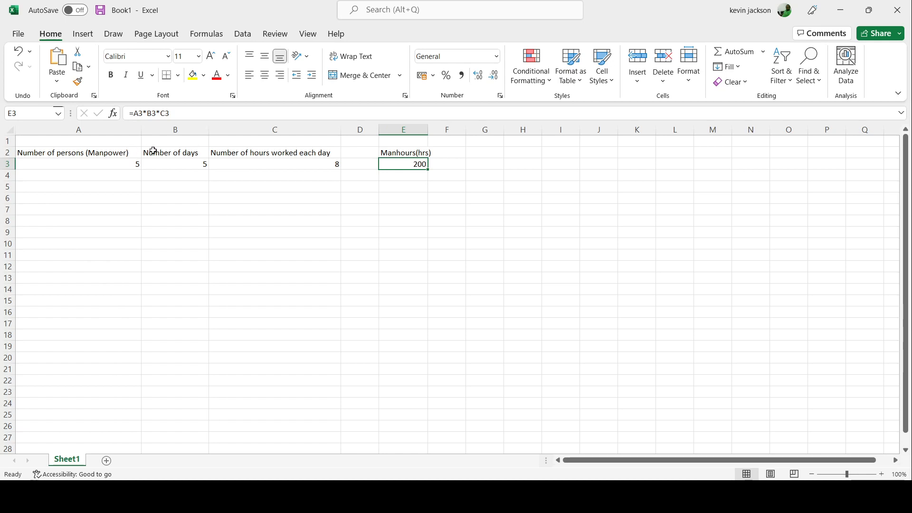
left_click(128, 153)
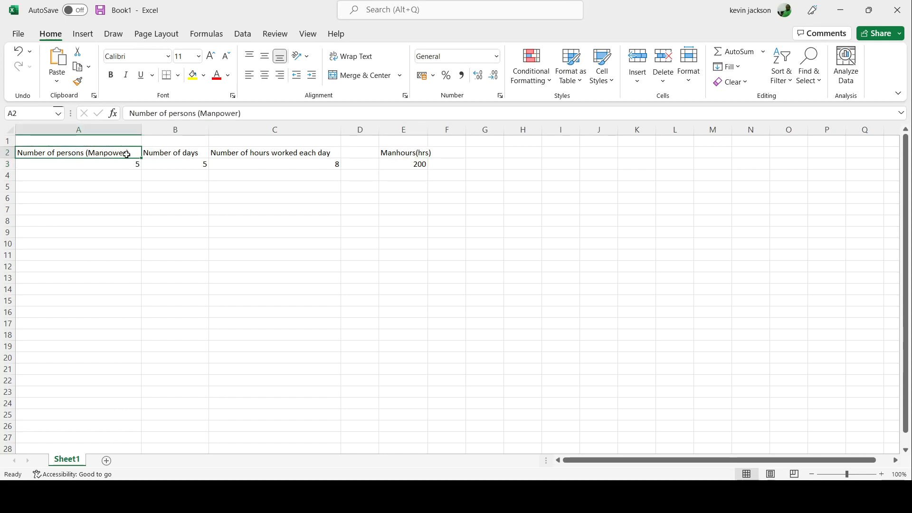
left_click(399, 154)
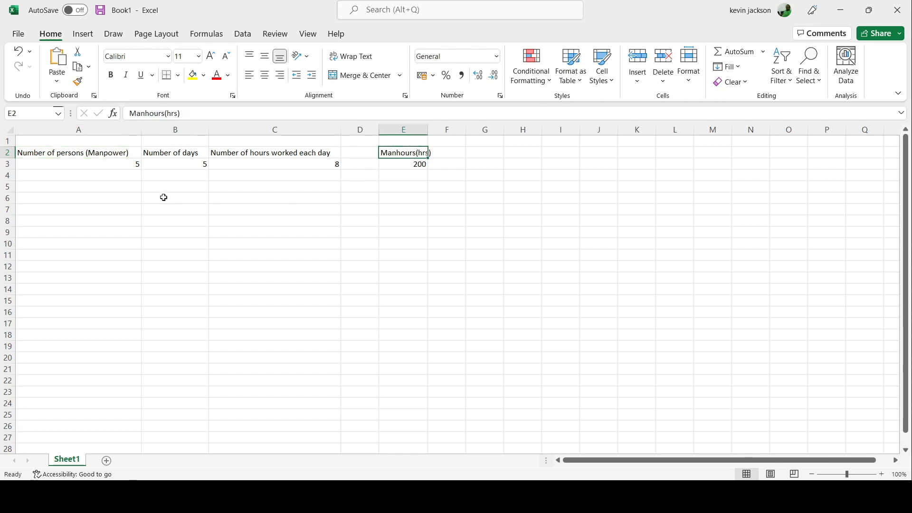
Enter 5 days in cell B4 and 8 hours worked each day in cell C4
left_click(97, 176)
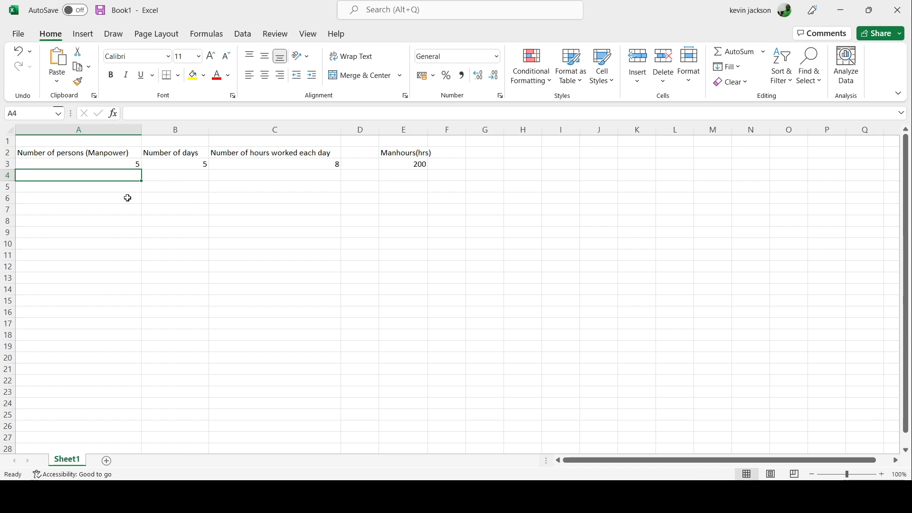
left_click(196, 180)
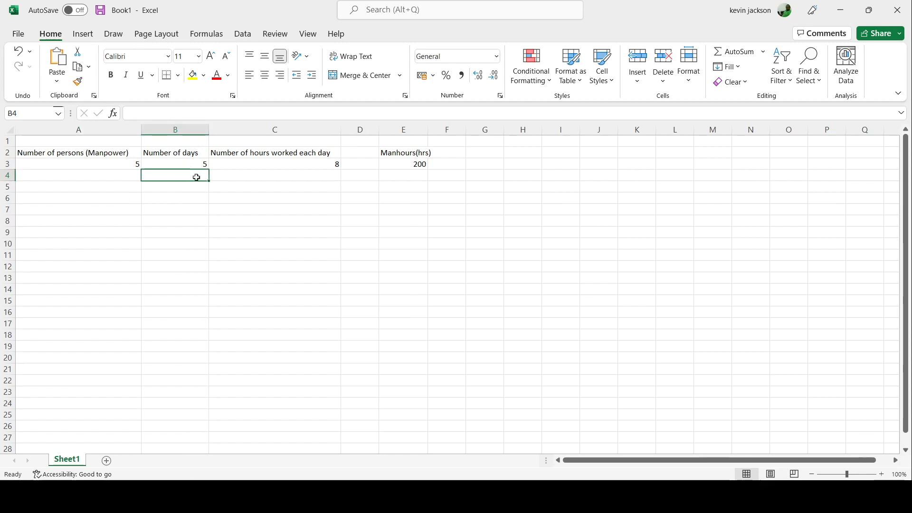
type("5")
left_click(222, 177)
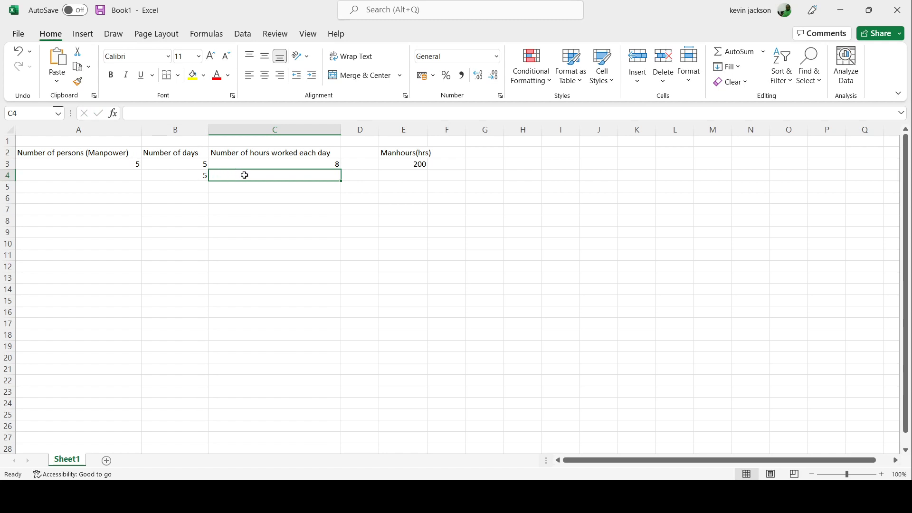
type("8")
left_click(195, 187)
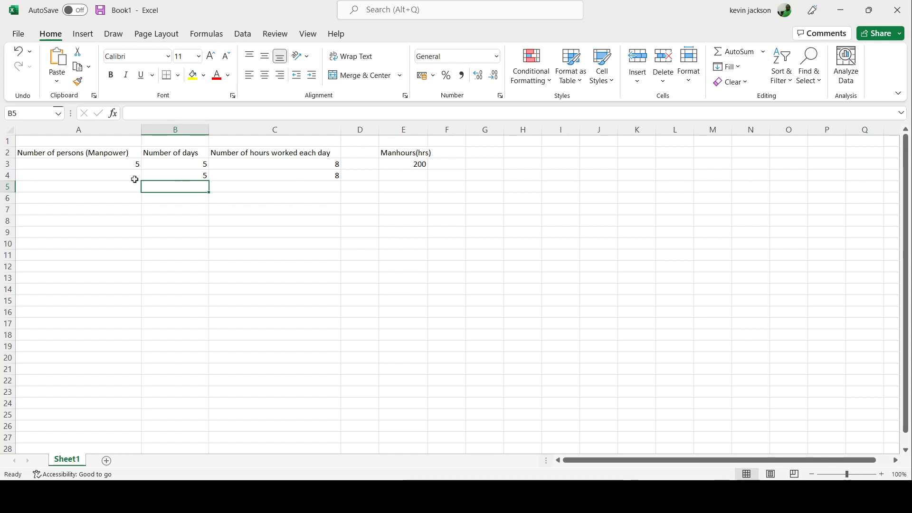
Enter 25 as the number of persons in cell A4
left_click(115, 175)
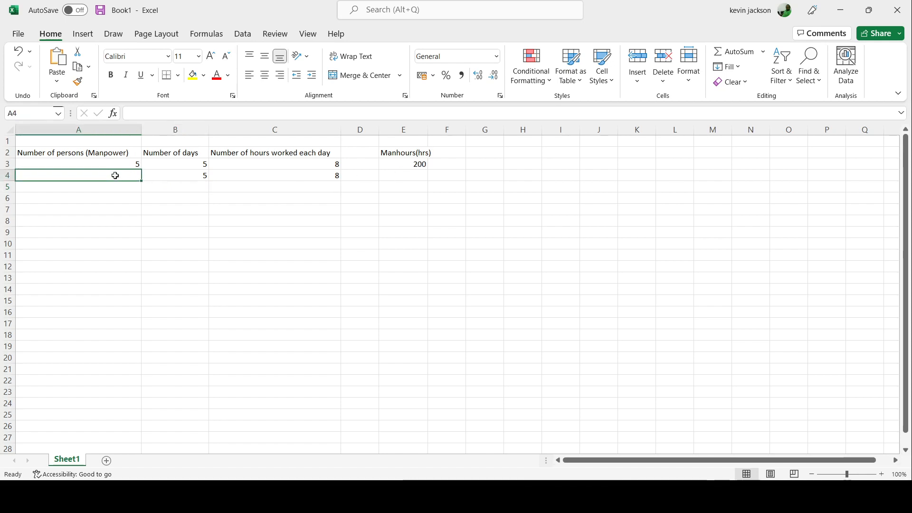
left_click(216, 175)
left_click(183, 175)
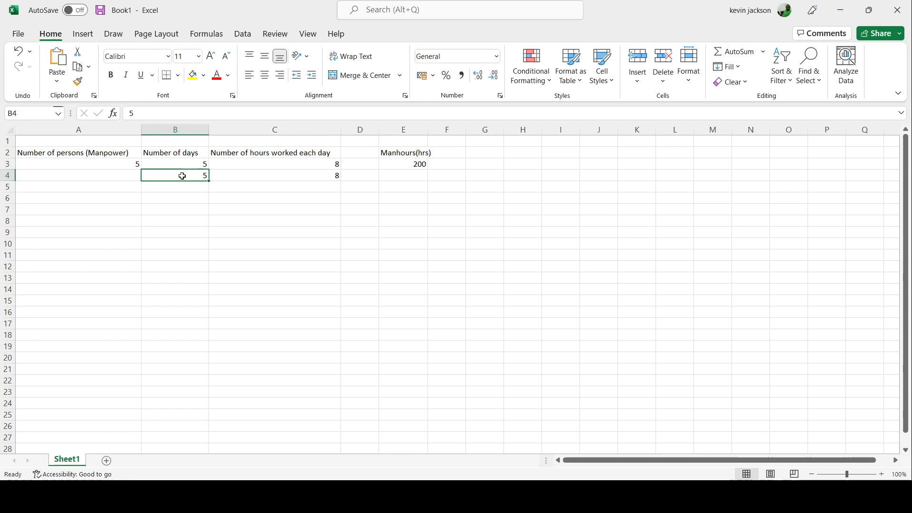
left_click(129, 180)
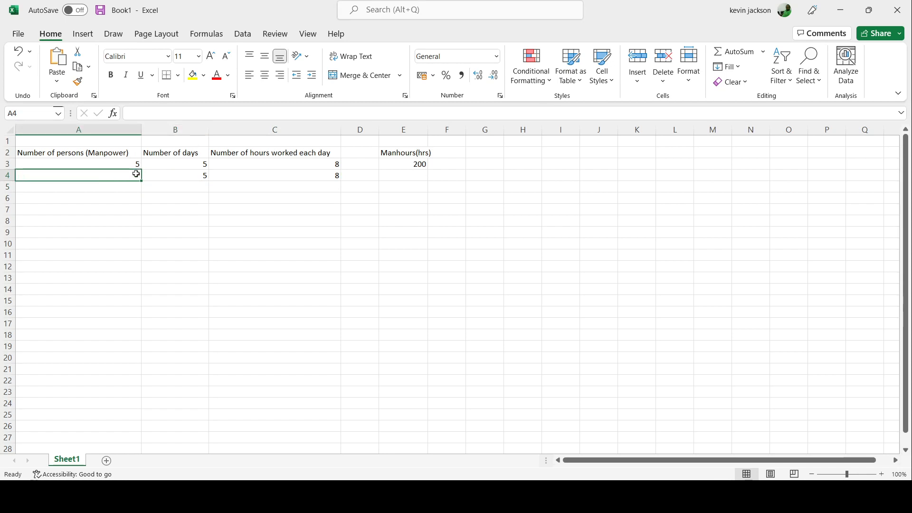
type("25")
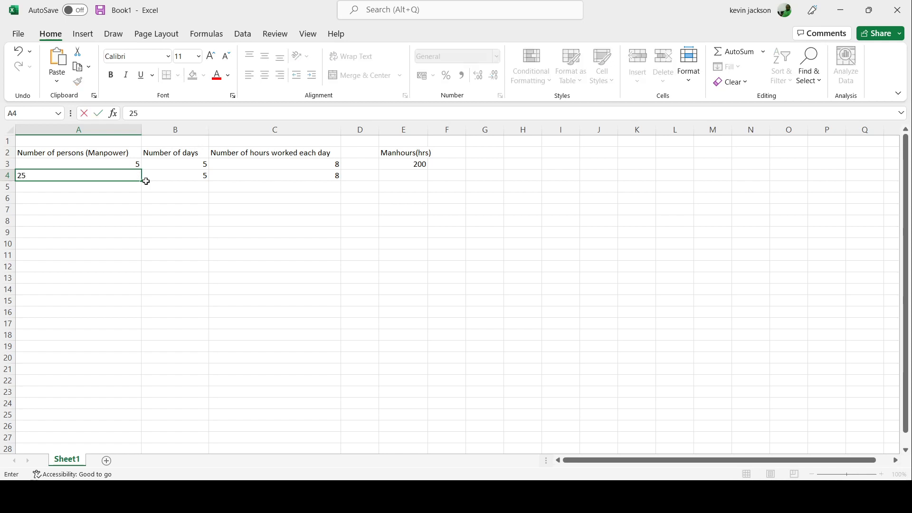
left_click(158, 190)
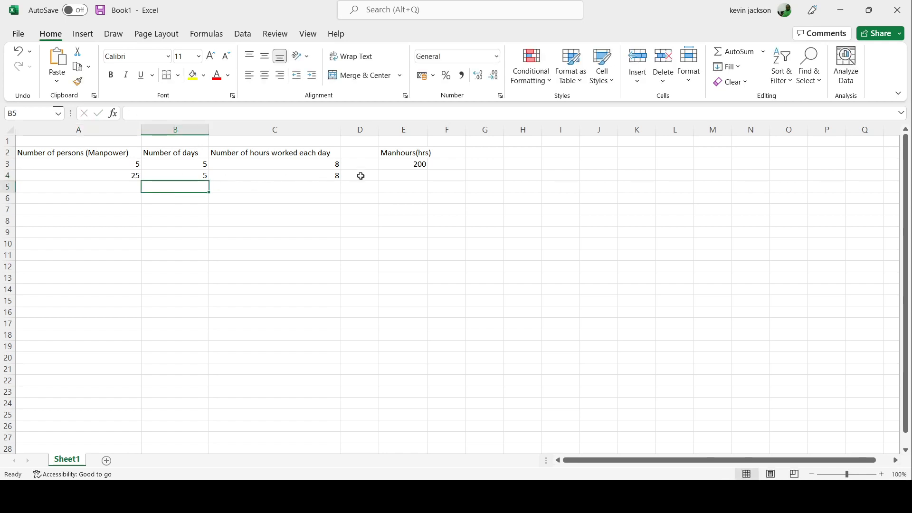
Copy the manhours formula from cell E3 down through cell E10
left_click(416, 164)
left_click_drag(428, 170, 427, 246)
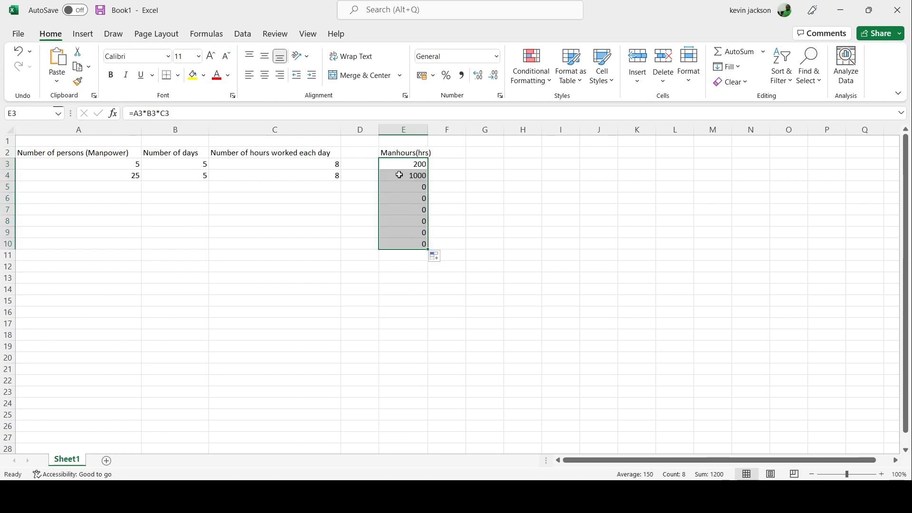
left_click(430, 177)
left_click(118, 177)
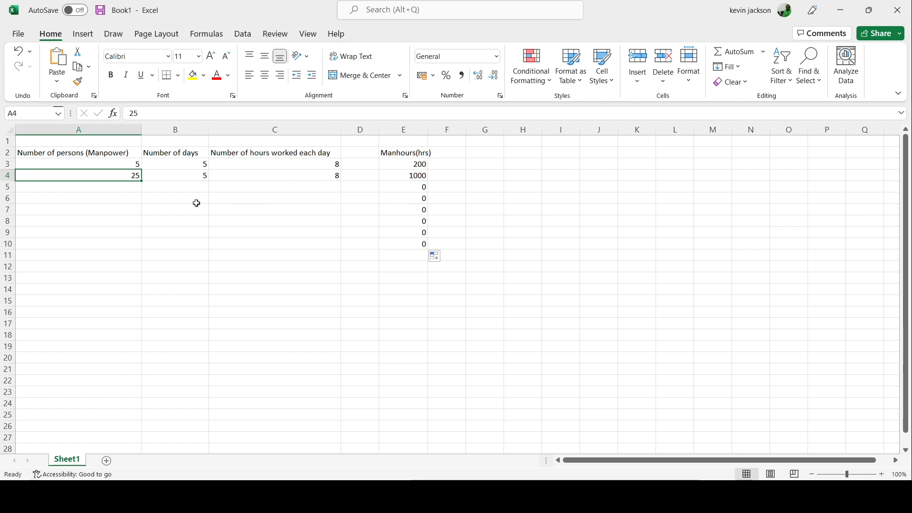
Fill row 5 with 5 persons, 10 days and 8 hours worked each day
left_click(124, 188)
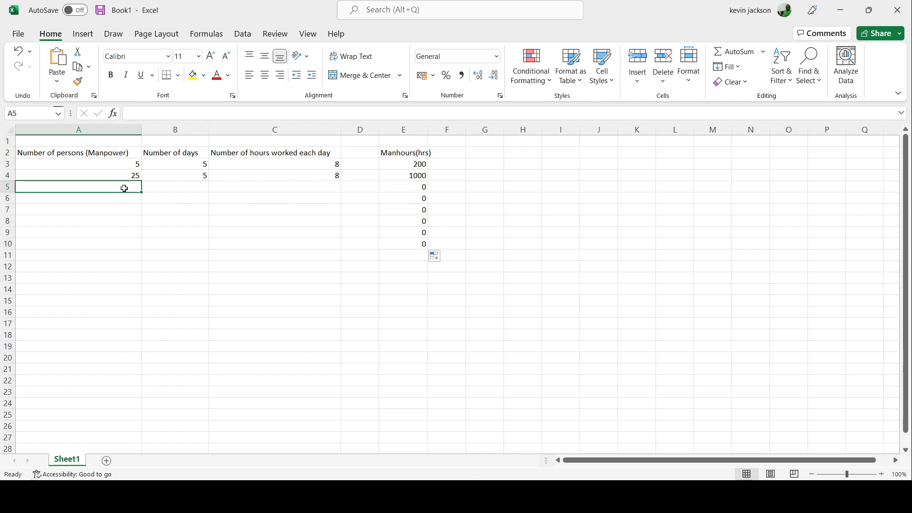
type("5")
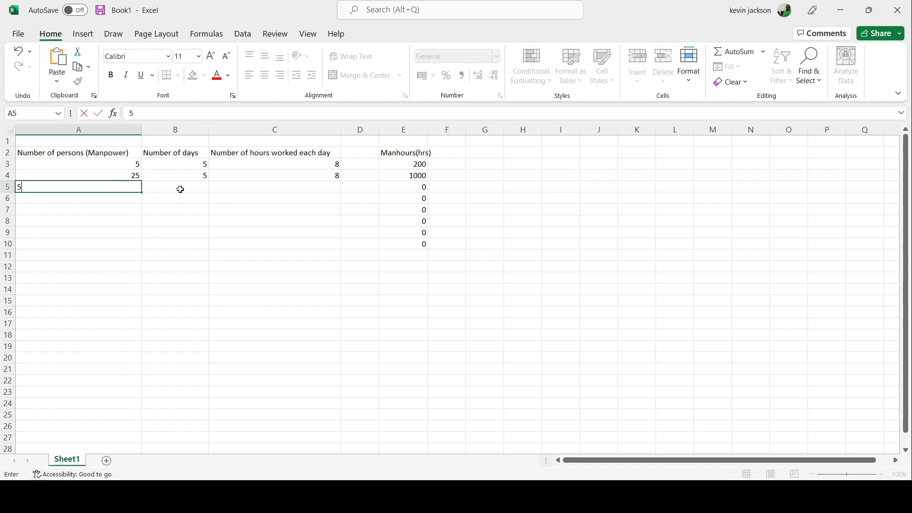
left_click(241, 186)
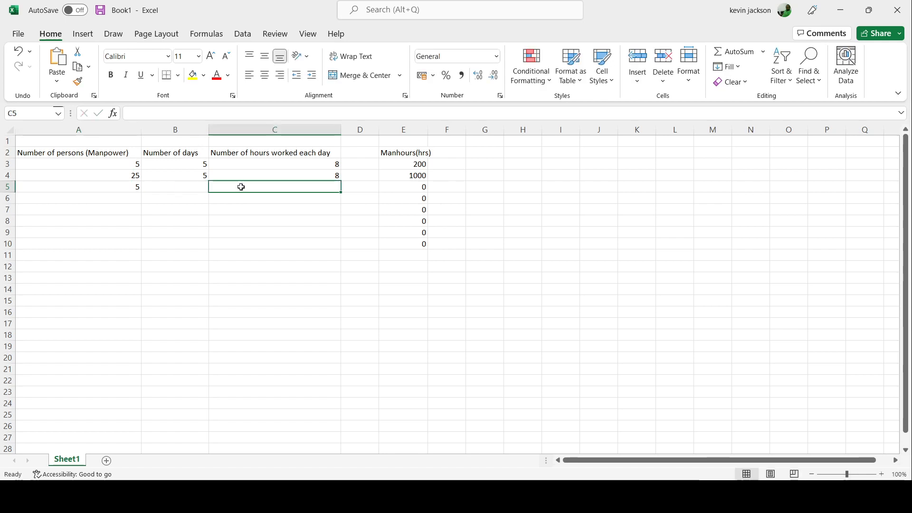
type("8")
left_click(233, 197)
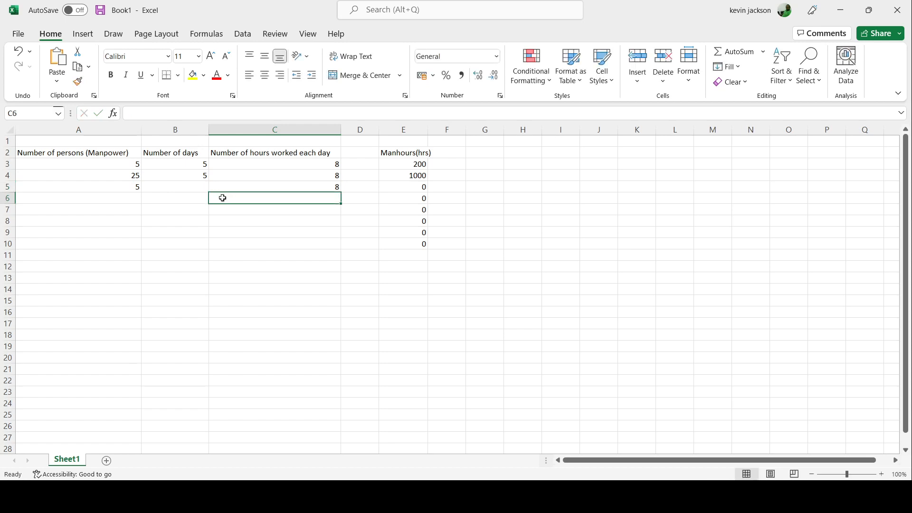
left_click(193, 188)
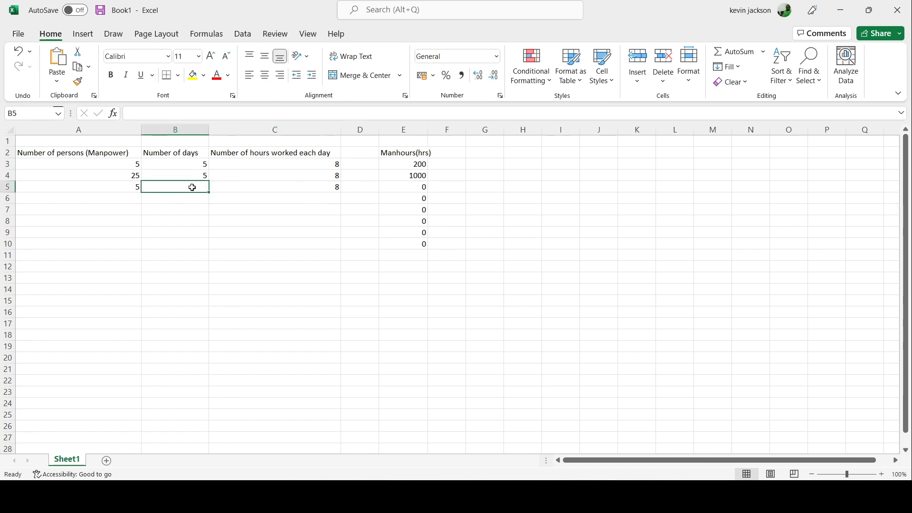
type("1")
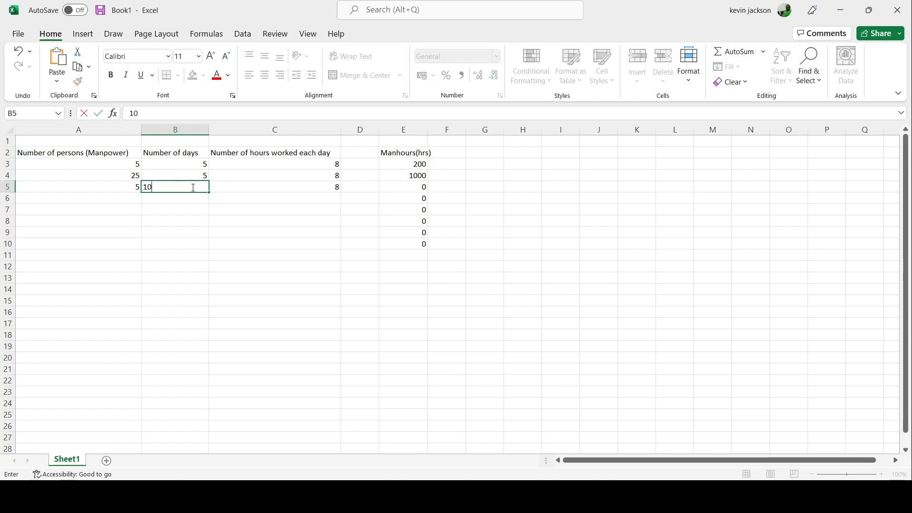
type("0")
key("Return")
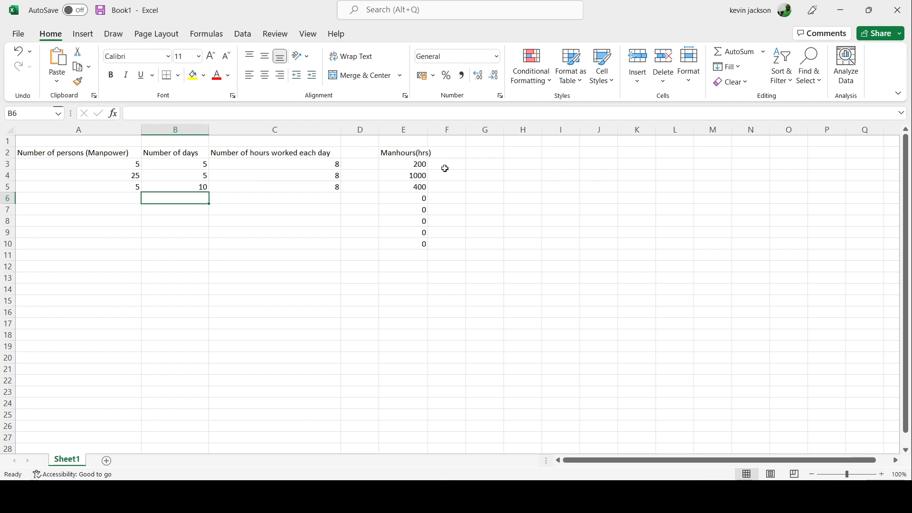
Compare the manhours in rows 3 and 5, examining the persons, days, daily hours and manhours formula behind each result
left_click(425, 167)
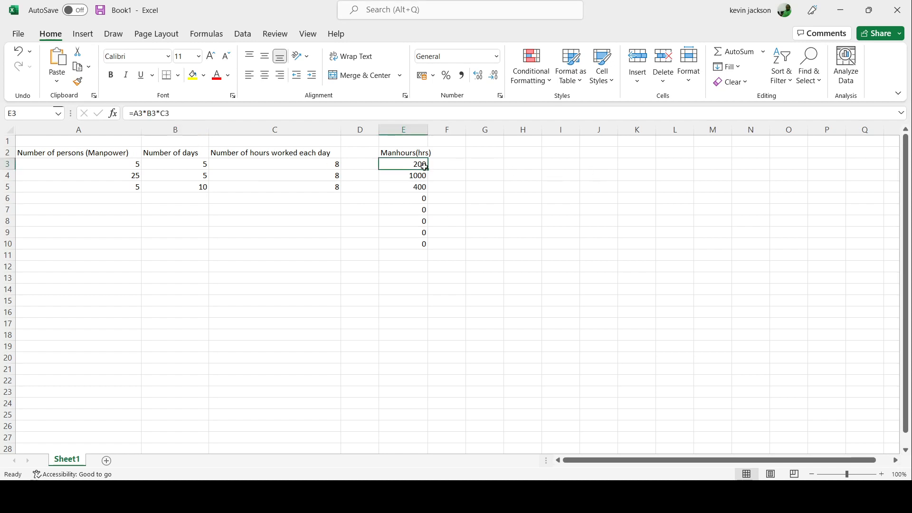
left_click(204, 167)
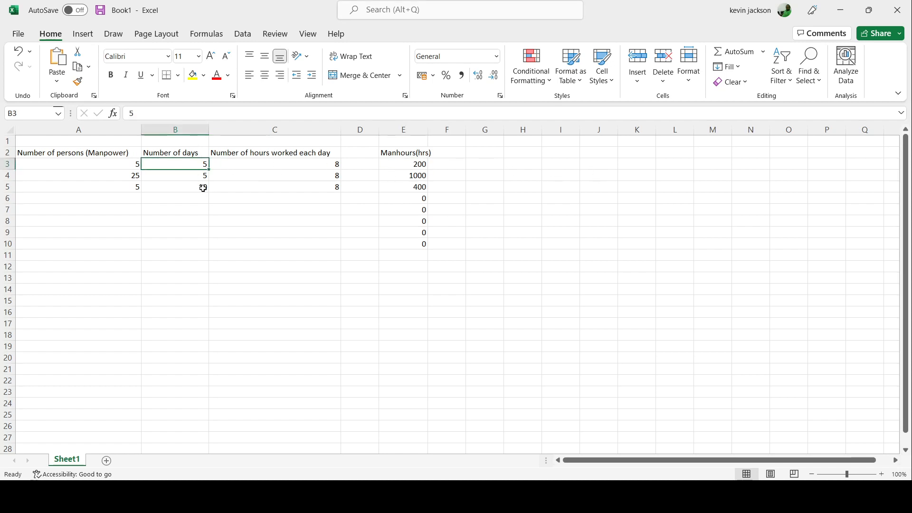
left_click(203, 189)
left_click(189, 163)
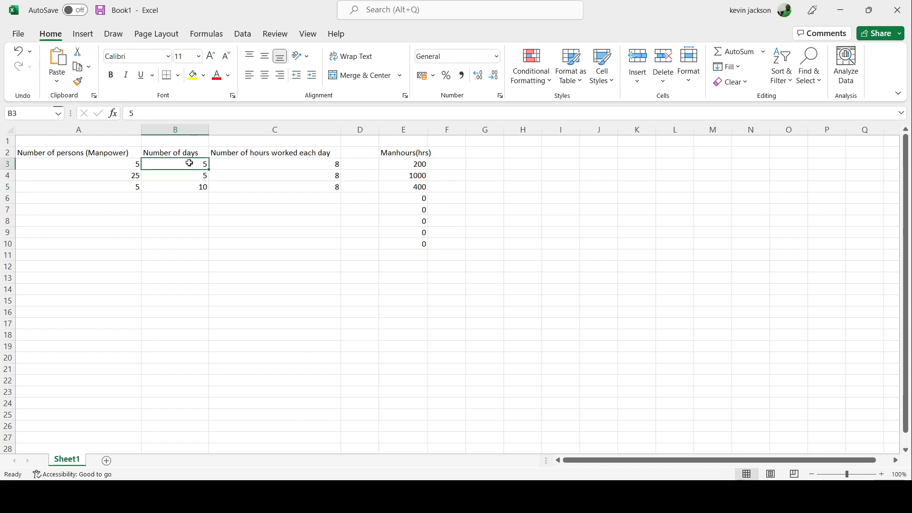
left_click(116, 188)
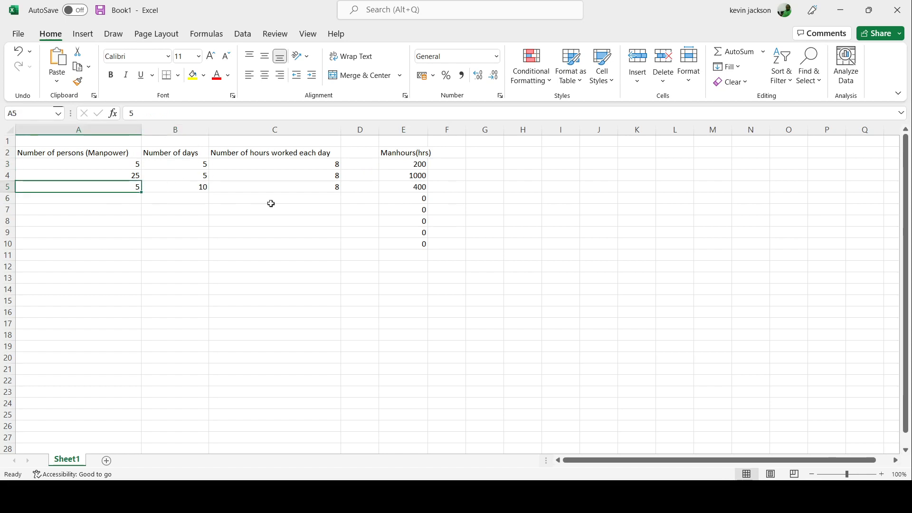
left_click(288, 188)
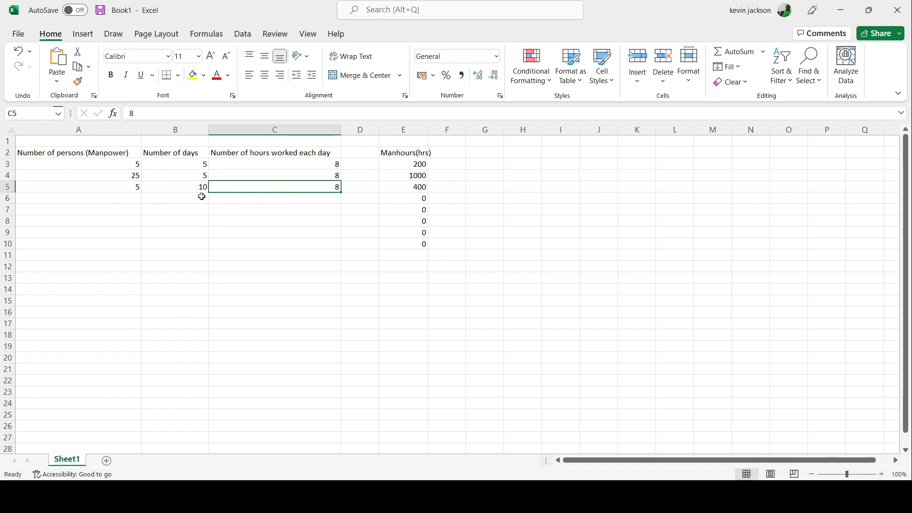
left_click(178, 189)
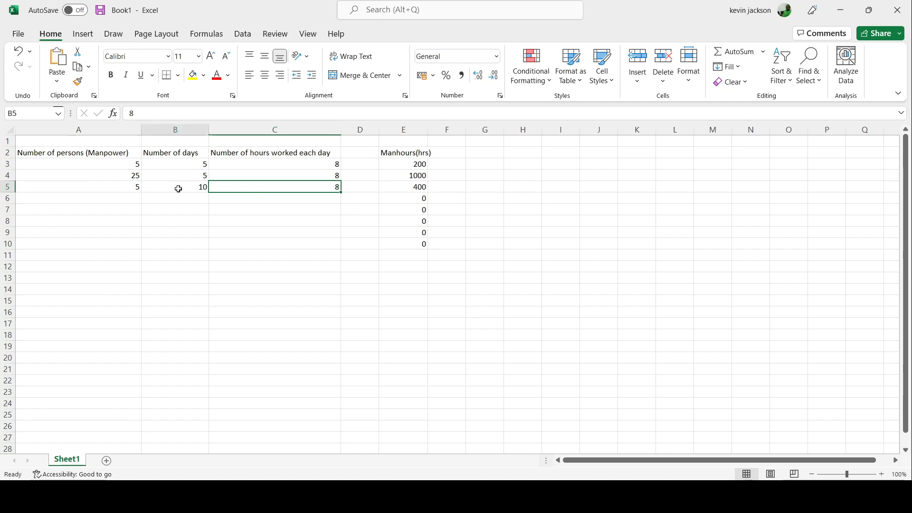
left_click(132, 189)
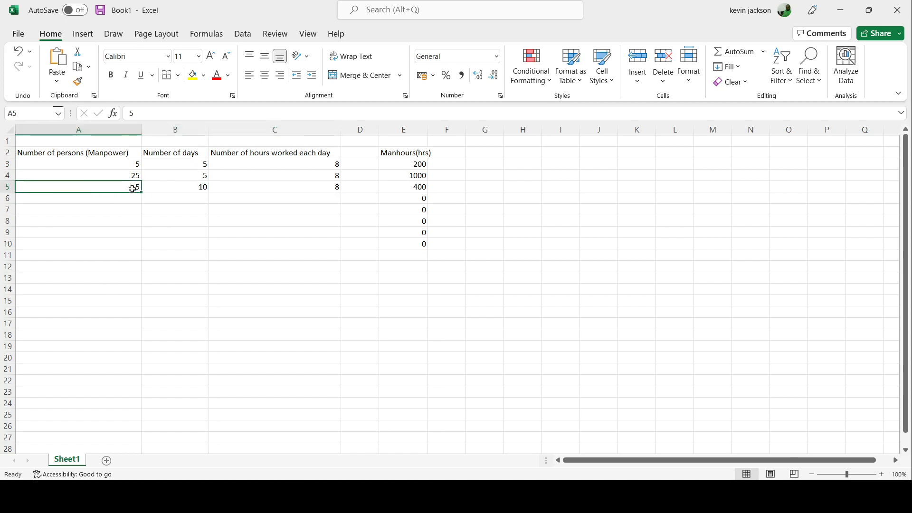
left_click(196, 190)
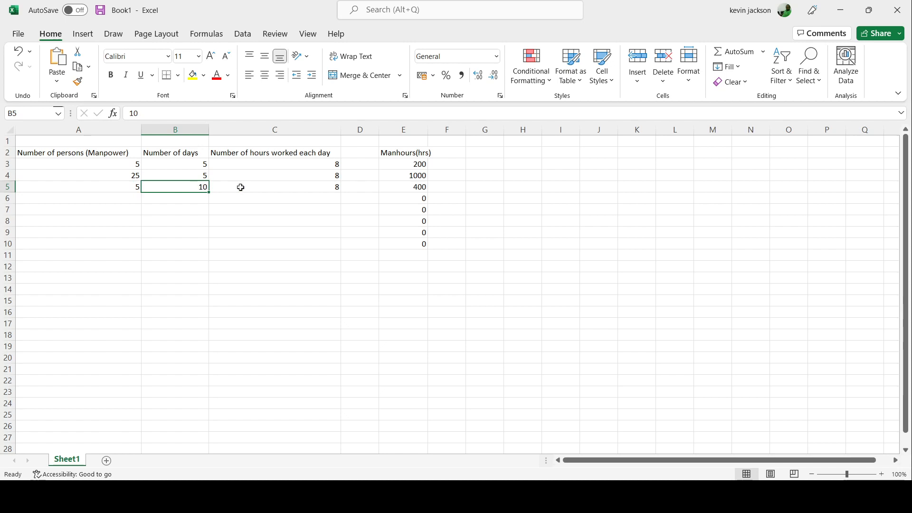
left_click(316, 194)
left_click(318, 188)
left_click(420, 187)
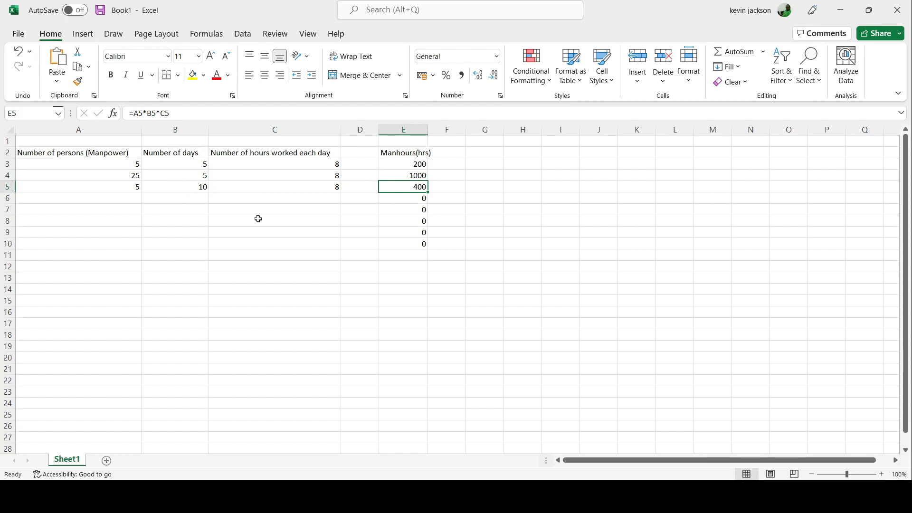
left_click(110, 186)
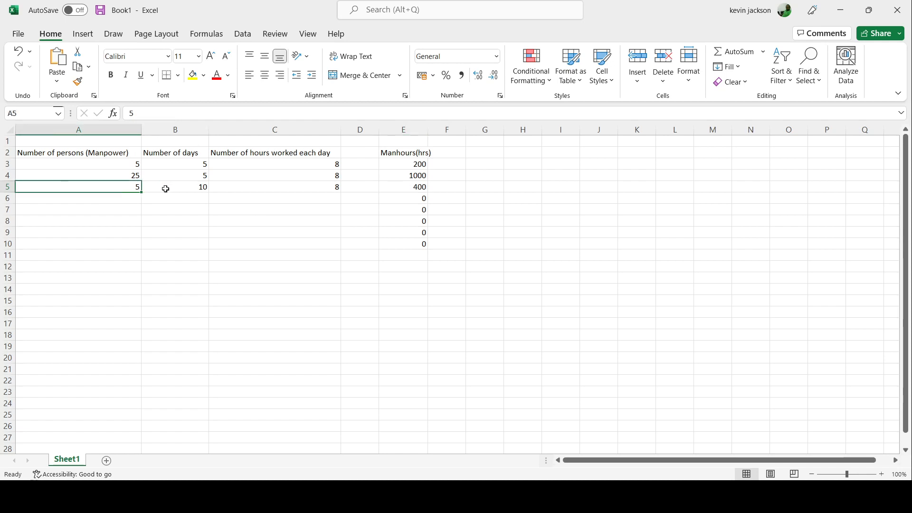
left_click(166, 189)
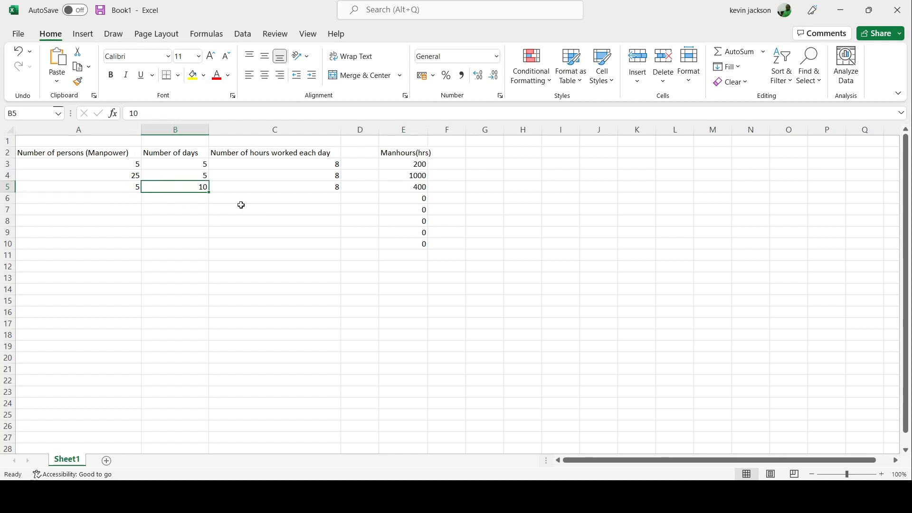
left_click(412, 190)
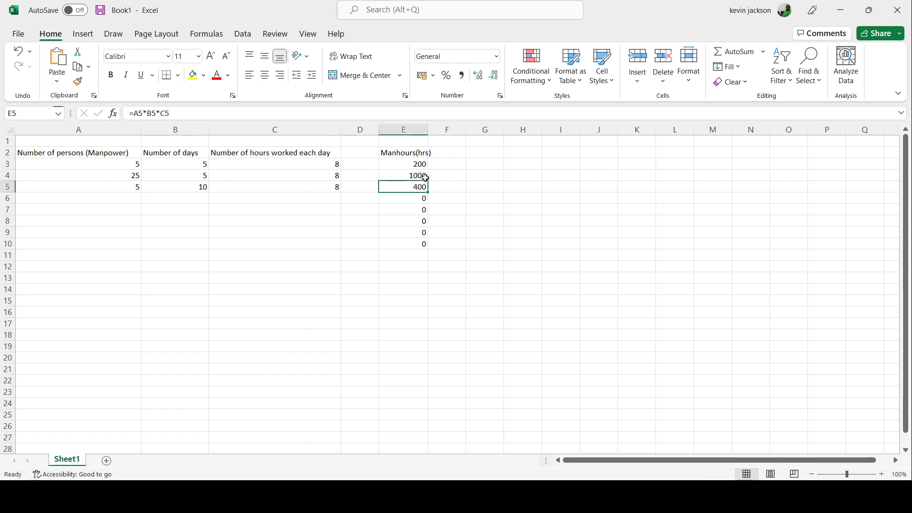
Set the number of hours worked each day in cell C5 to 10
left_click(328, 190)
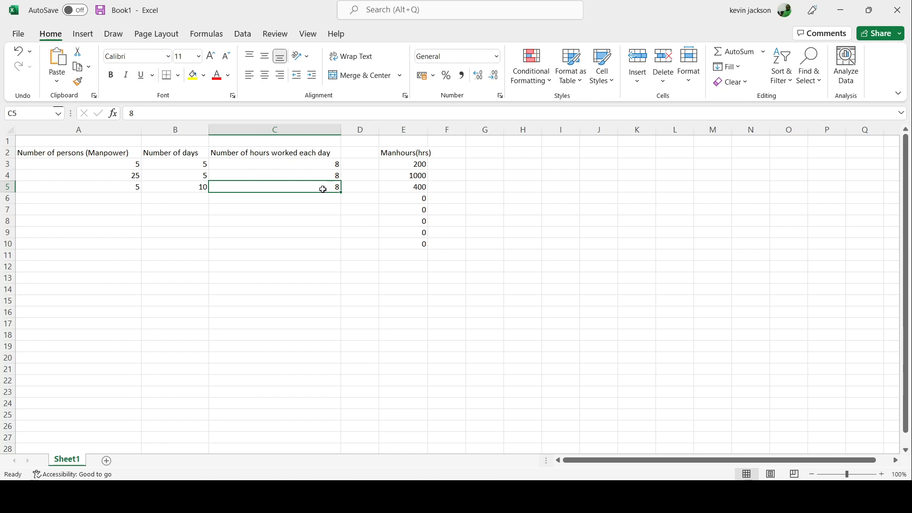
type("10")
left_click(329, 208)
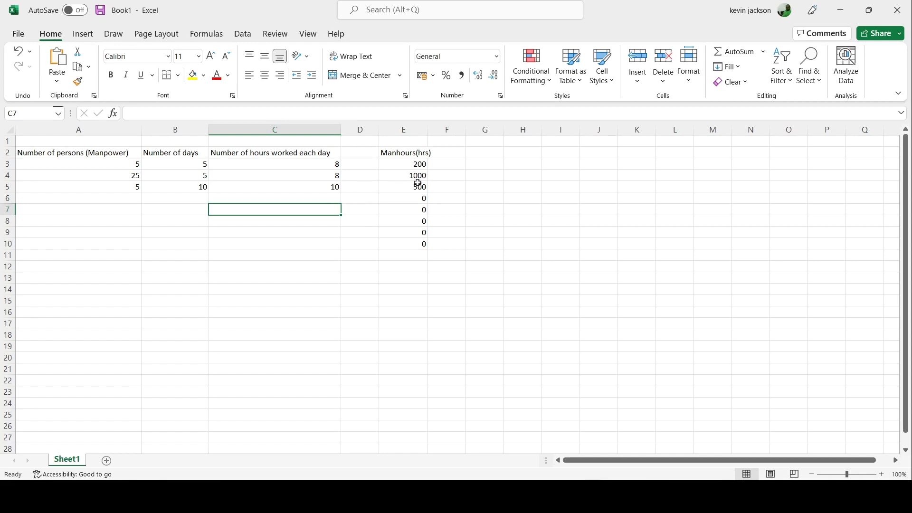
Set the number of hours worked each day in cell C5 to 20 and check the manhours formula in E5
left_click(333, 187)
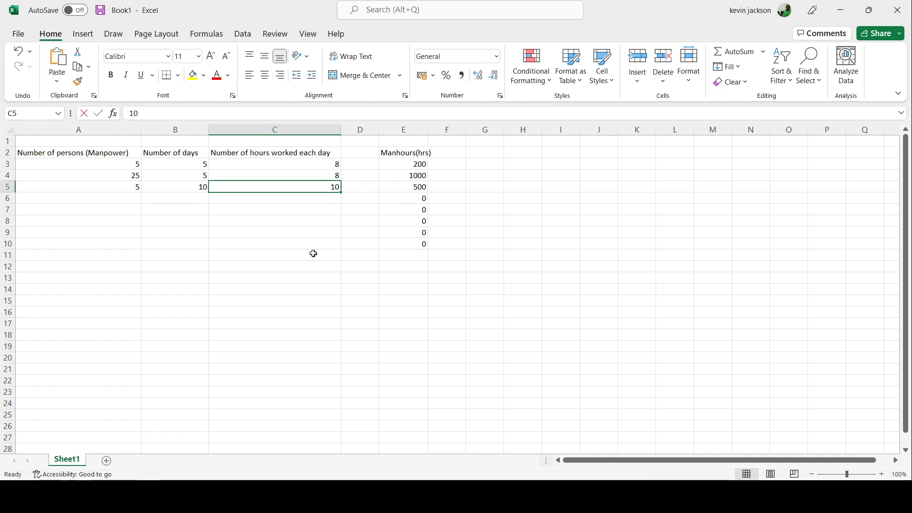
type("20")
key("Return")
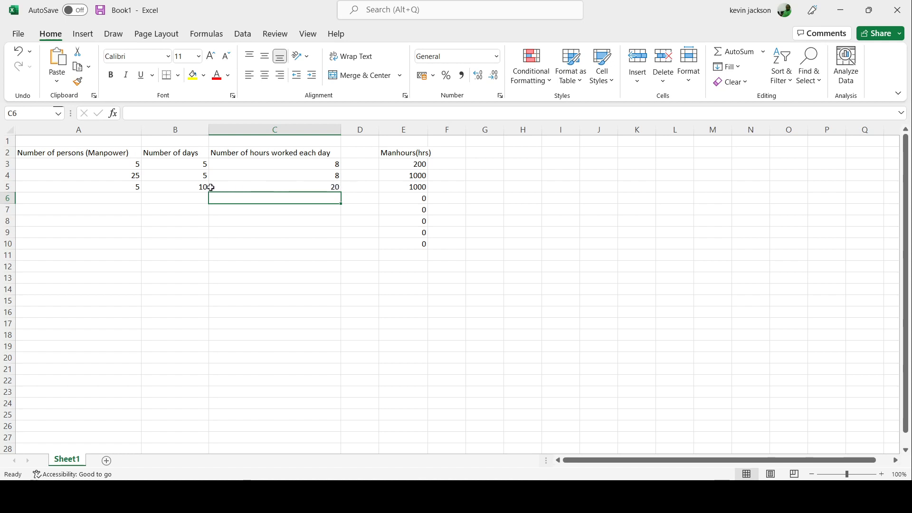
left_click(411, 186)
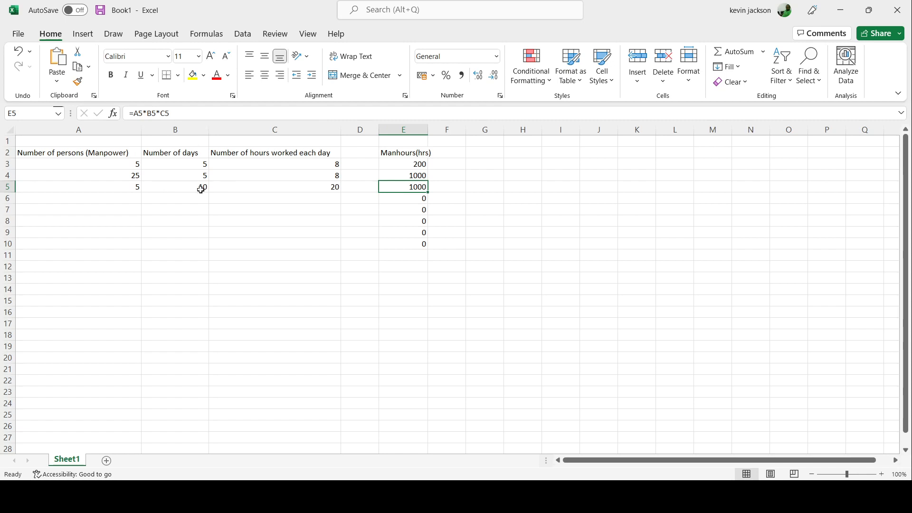
left_click(333, 186)
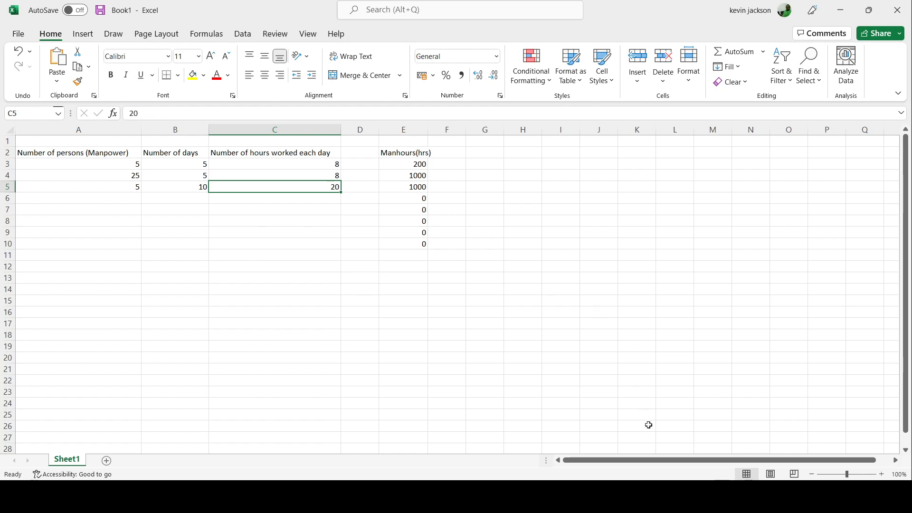
Switch to the Word document CS122 Manhours Class activity.docx and correct the end of question 1 to read "3 x 5 day weeks?"
left_click(689, 496)
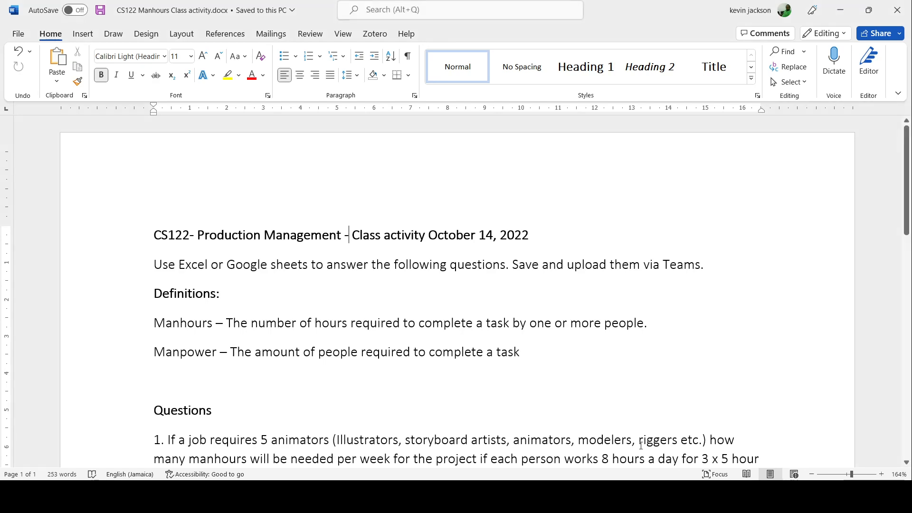
scroll(433, 301, "down", 1)
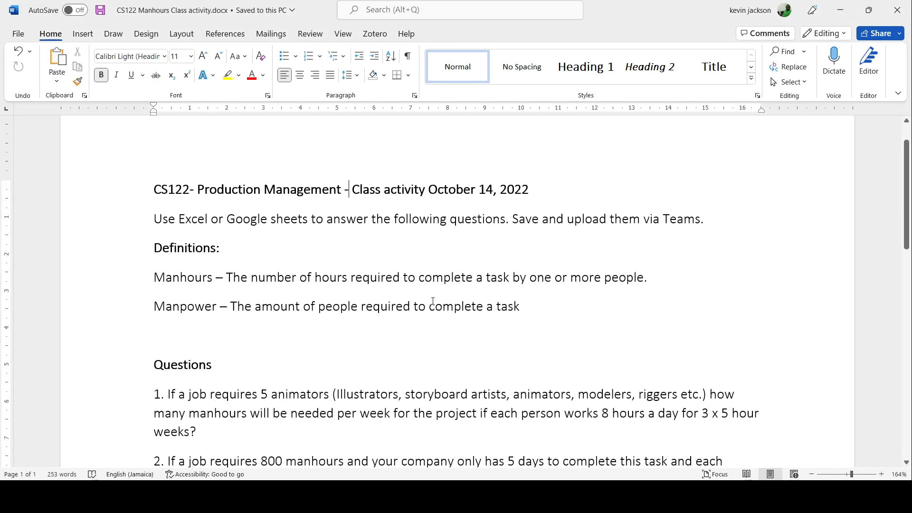
scroll(432, 301, "down", 4)
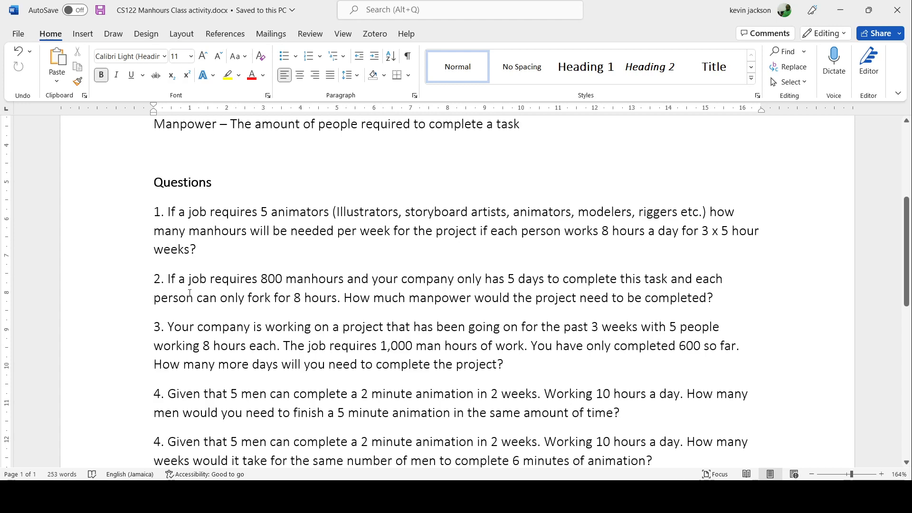
double_click(732, 231)
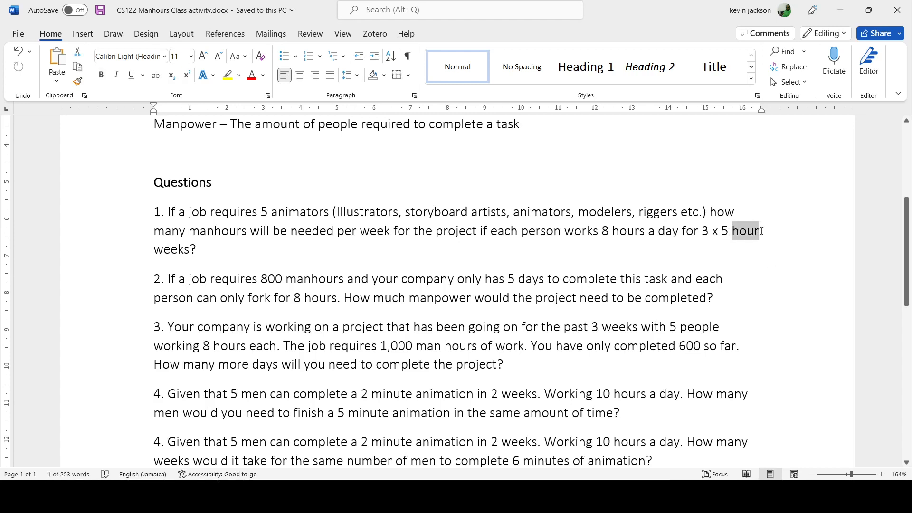
type("day")
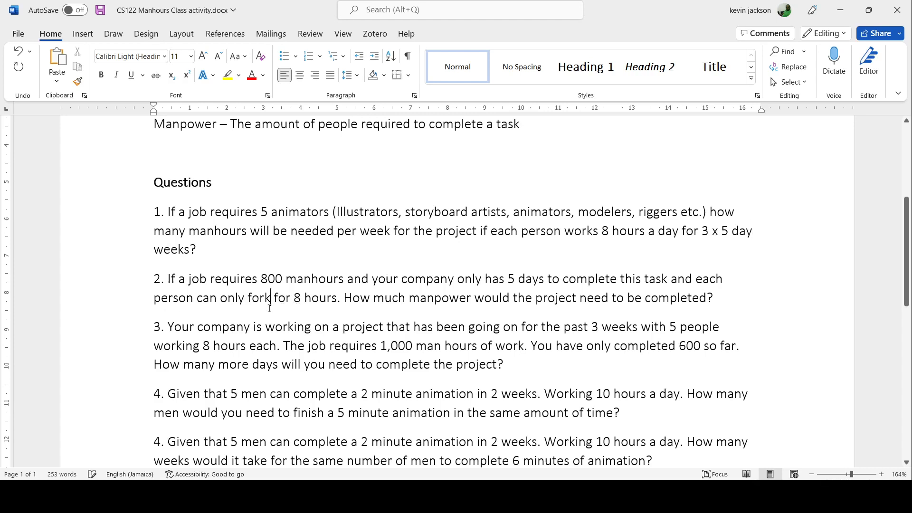
Correct the misspelled verb in question 2 so the phrase reads "each person can only work for 8 hours"
left_click(252, 299)
key("BackSpace")
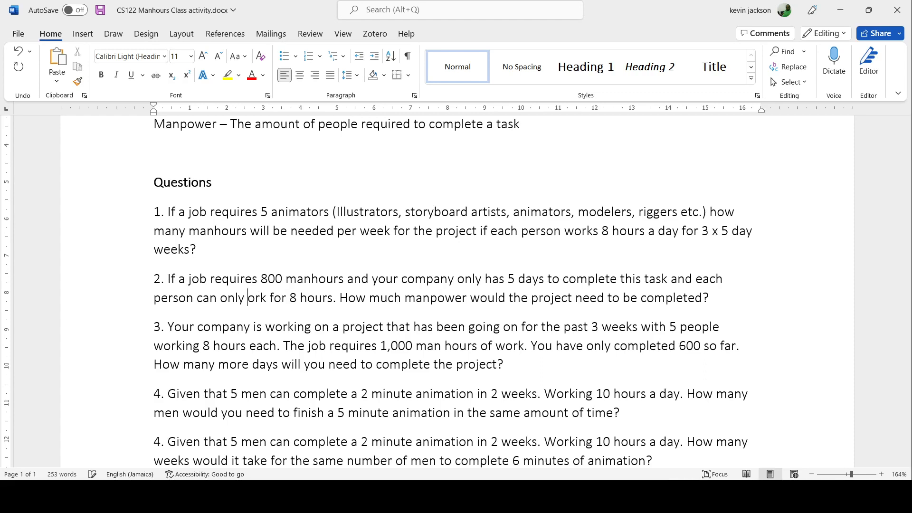
type("w")
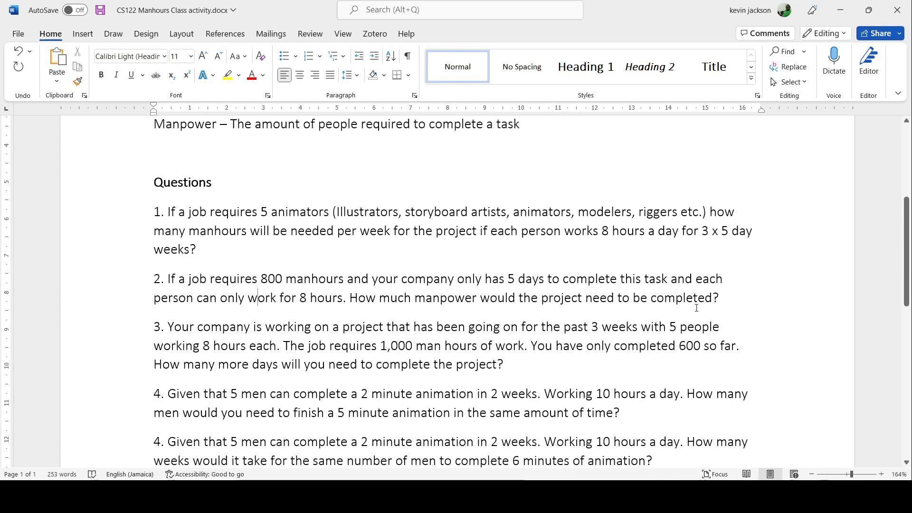
Renumber the last question, about completing 6 minutes of animation, as 5
scroll(694, 308, "down", 3)
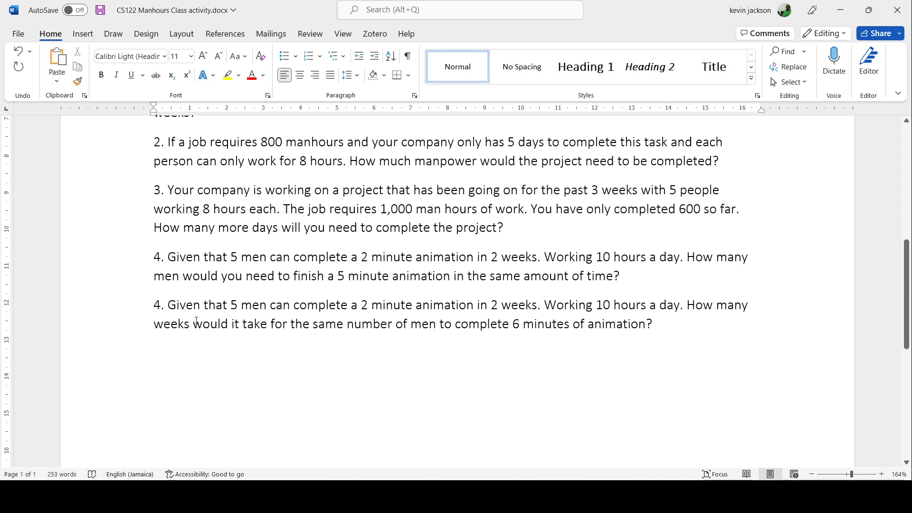
left_click_drag(163, 310, 155, 306)
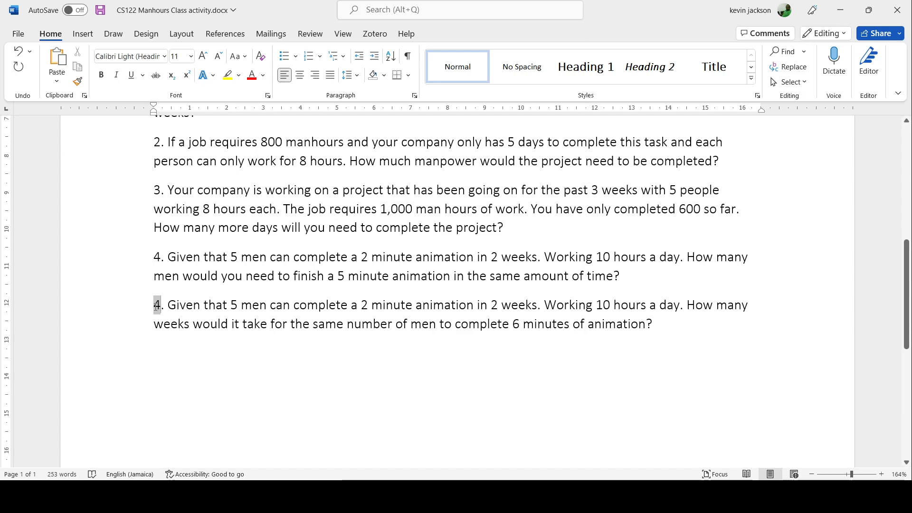
type("5")
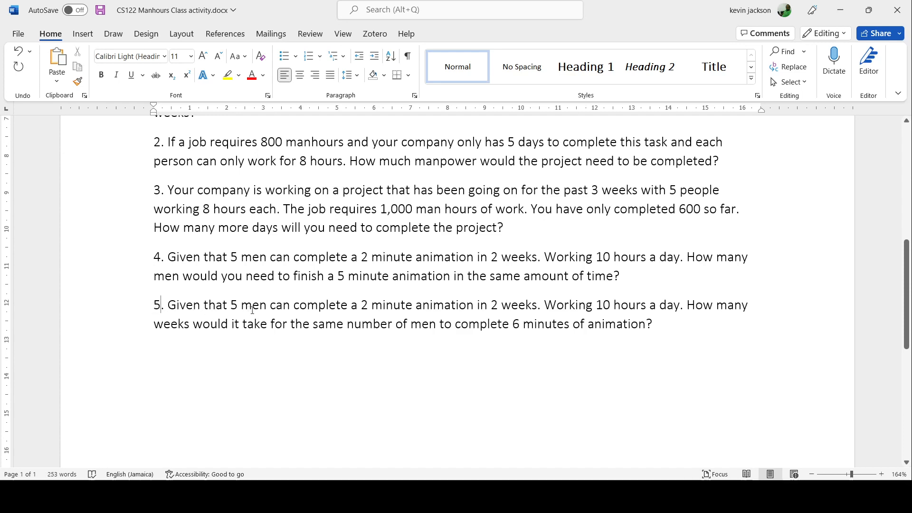